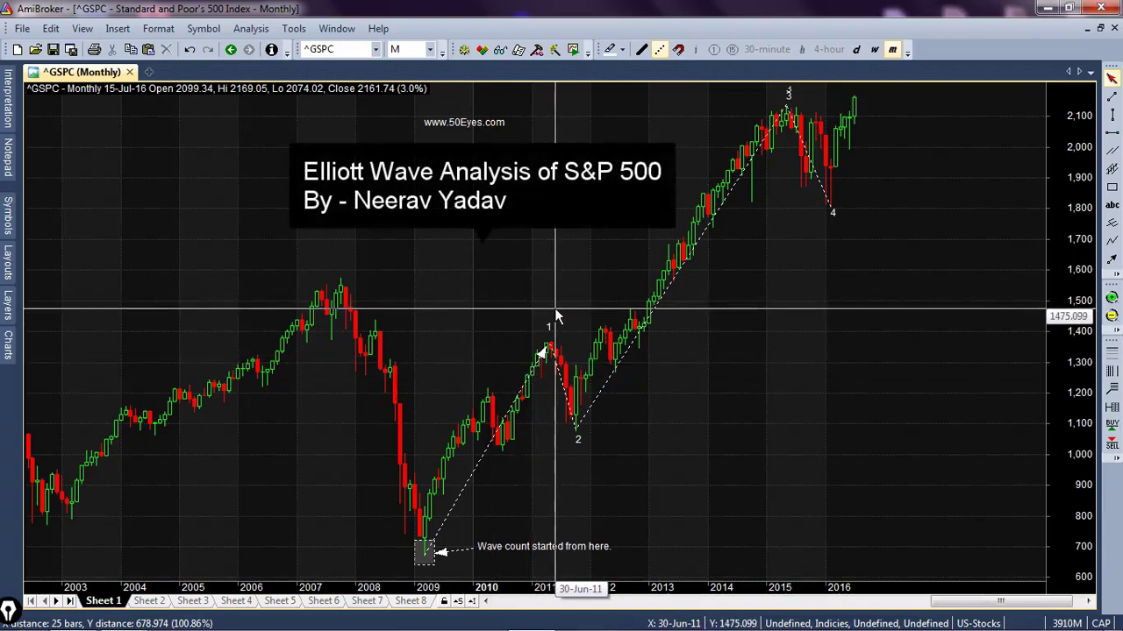
- Draw a dashed multi-point model wave with the polyline tool below the 2013–2016 bars
mouse_move(559, 315)
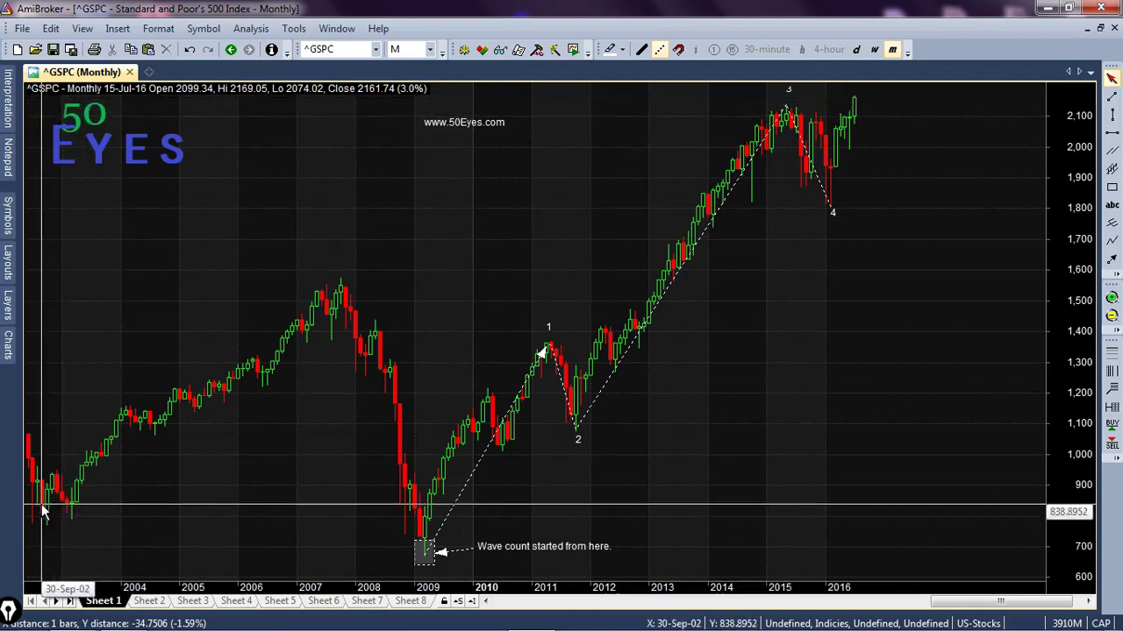
key("ctrl")
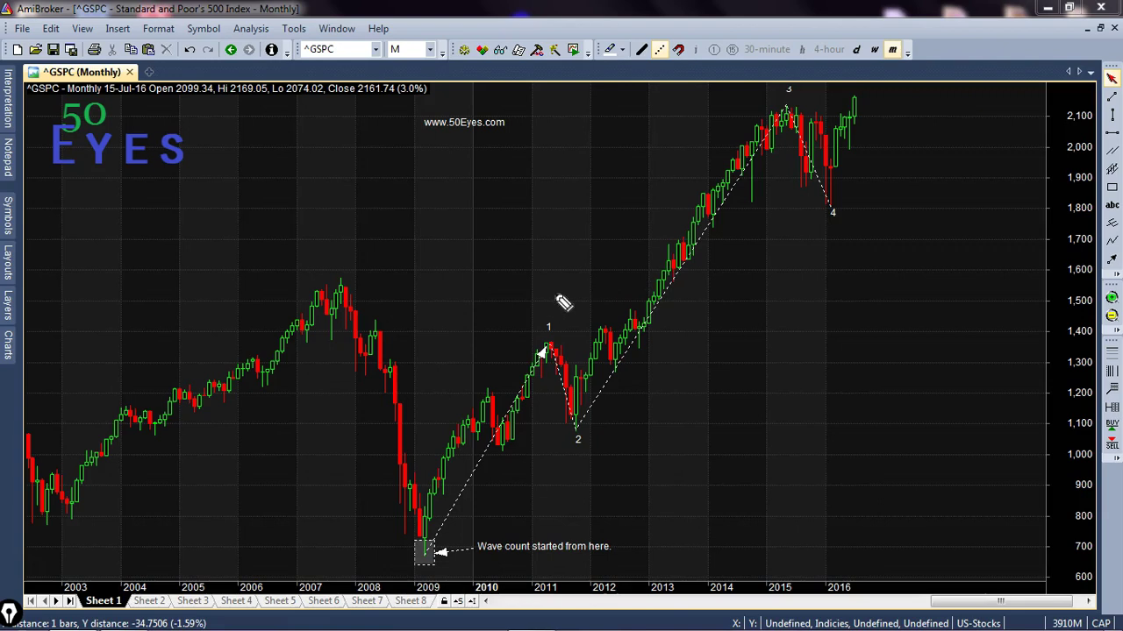
left_click(1112, 243)
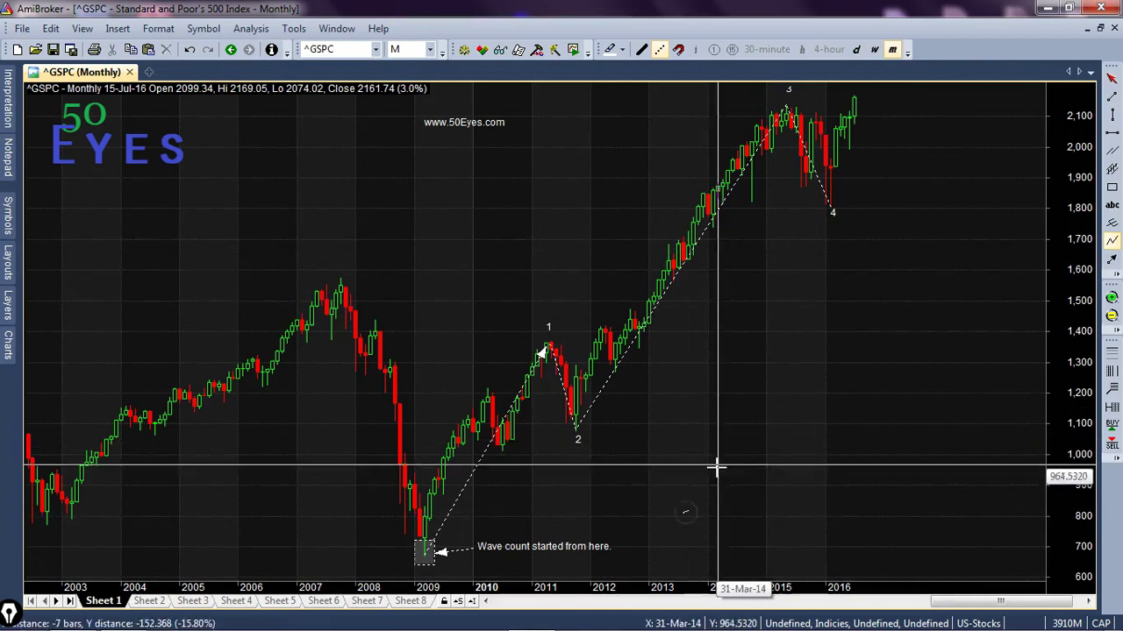
left_click(732, 428)
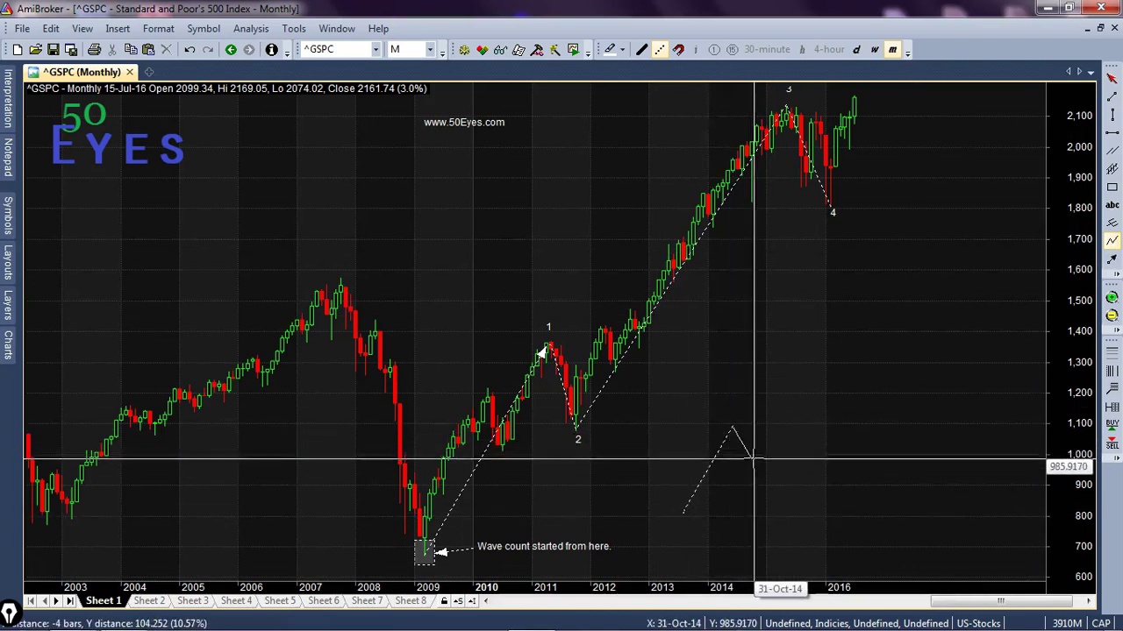
left_click(754, 458)
left_click(836, 332)
left_click(859, 370)
left_click(925, 273)
left_click(1107, 82)
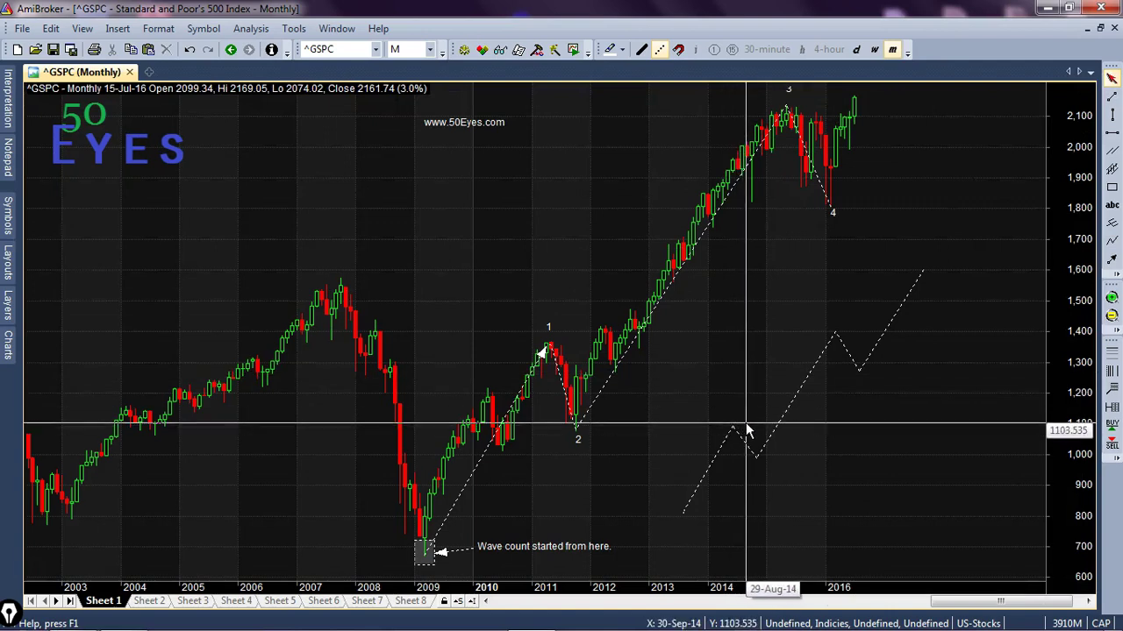
- Drag the wave's first peak and starting point to refine its shape
mouse_move(746, 436)
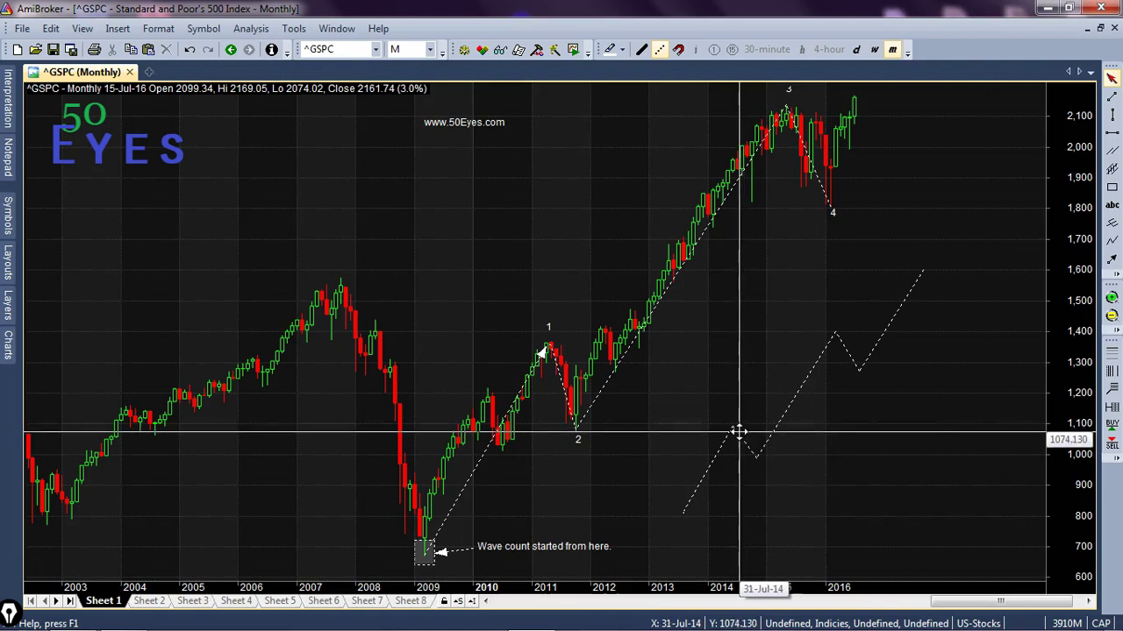
mouse_move(736, 432)
left_mouse_down()
mouse_move(727, 446)
mouse_move(724, 437)
left_mouse_up()
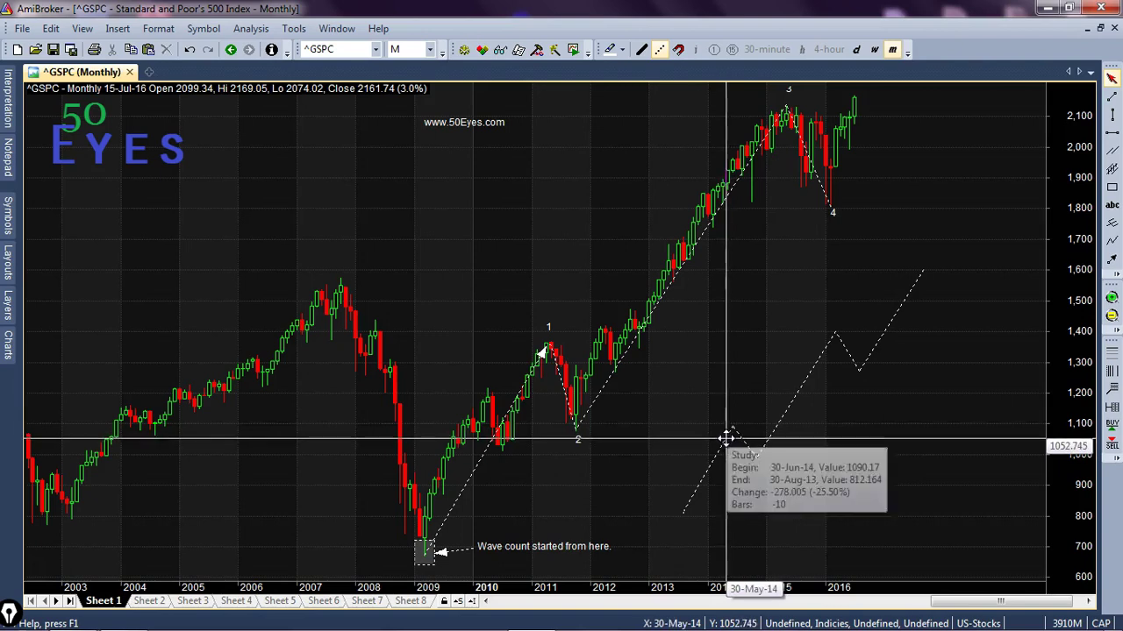
mouse_move(683, 513)
left_mouse_down()
mouse_move(689, 480)
mouse_move(722, 469)
mouse_move(679, 516)
left_mouse_up()
- Write pink labels 1 through 5 at the model wave's turning points
left_click_drag(718, 417, 726, 428)
left_click_drag(749, 471, 763, 483)
left_click_drag(818, 320, 827, 329)
left_click_drag(858, 383, 869, 395)
left_click_drag(938, 259, 933, 273)
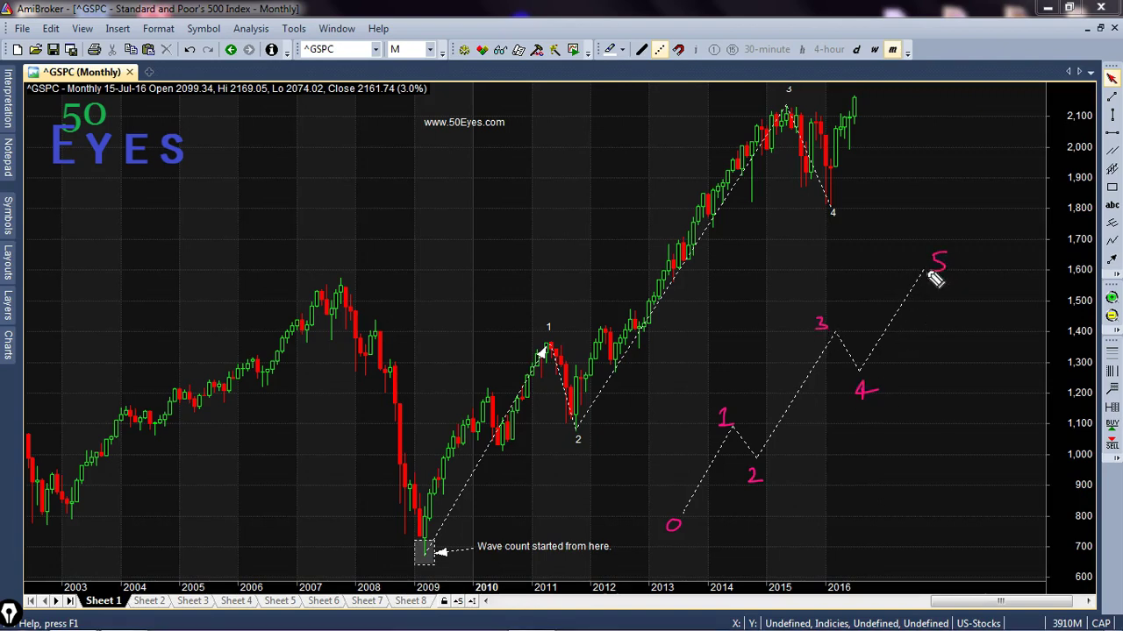
- Add tick marks, level lines from points 0 and 1, a 'SHORT' note, and '3 RULES'
left_click_drag(734, 441, 747, 430)
left_click_drag(693, 522, 755, 525)
mouse_move(777, 400)
left_mouse_down()
mouse_move(805, 397)
mouse_move(795, 417)
mouse_move(849, 413)
left_mouse_up()
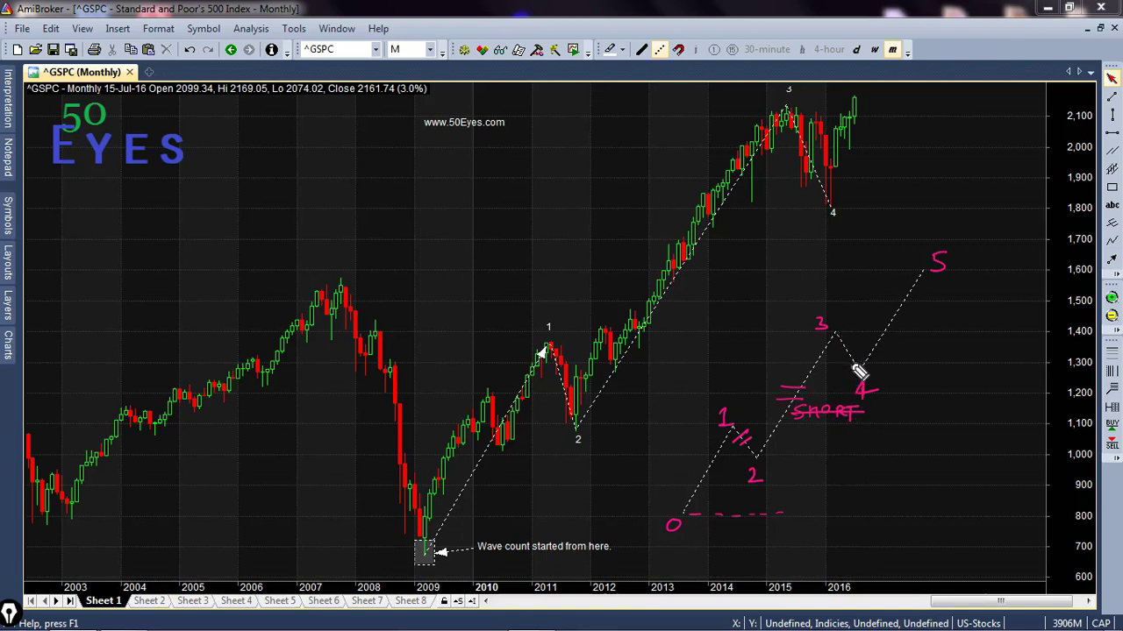
left_click_drag(735, 434, 772, 433)
left_click_drag(904, 427, 914, 426)
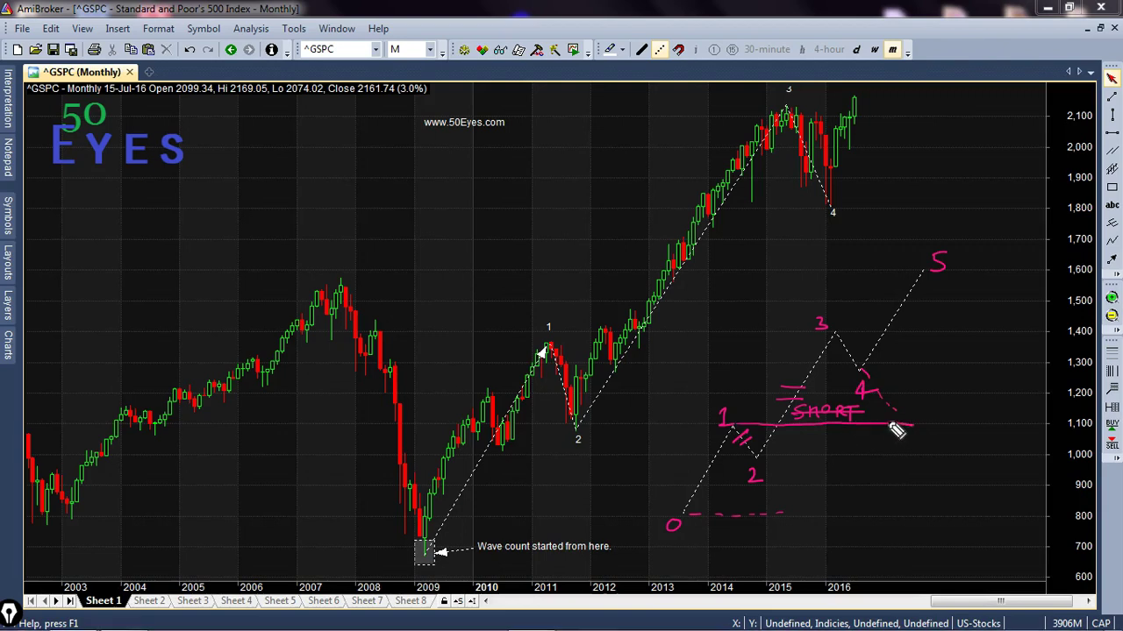
left_click_drag(741, 439, 751, 430)
left_click_drag(916, 447, 972, 454)
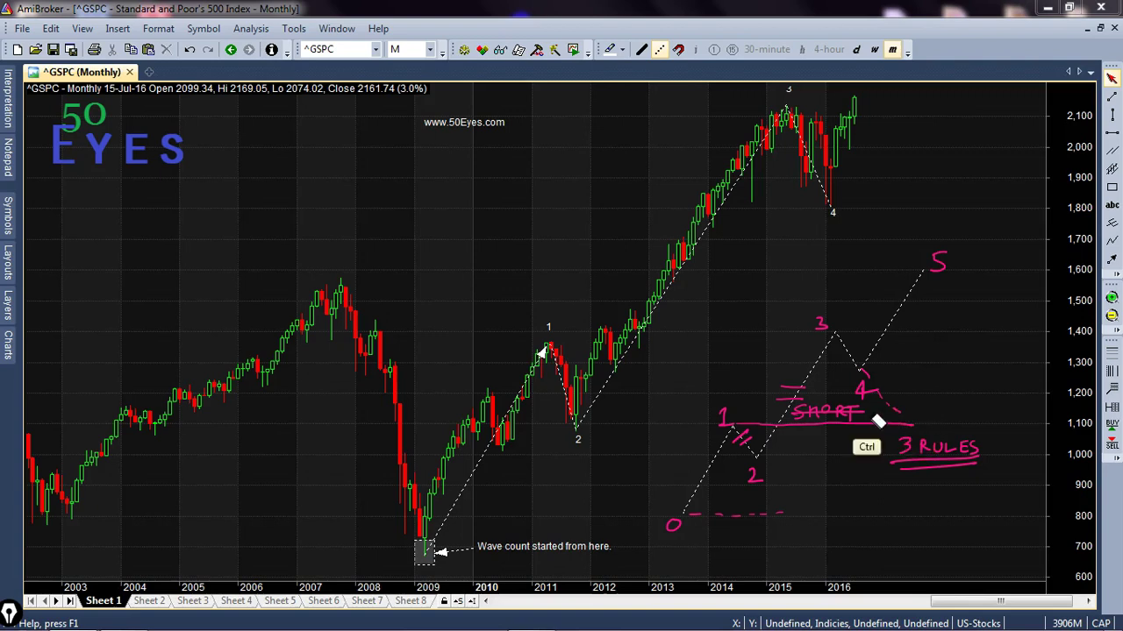
- Clear the model-wave pink notes, then circle the chart's wave labels 1–4 in pink
key("e")
key("ctrl")
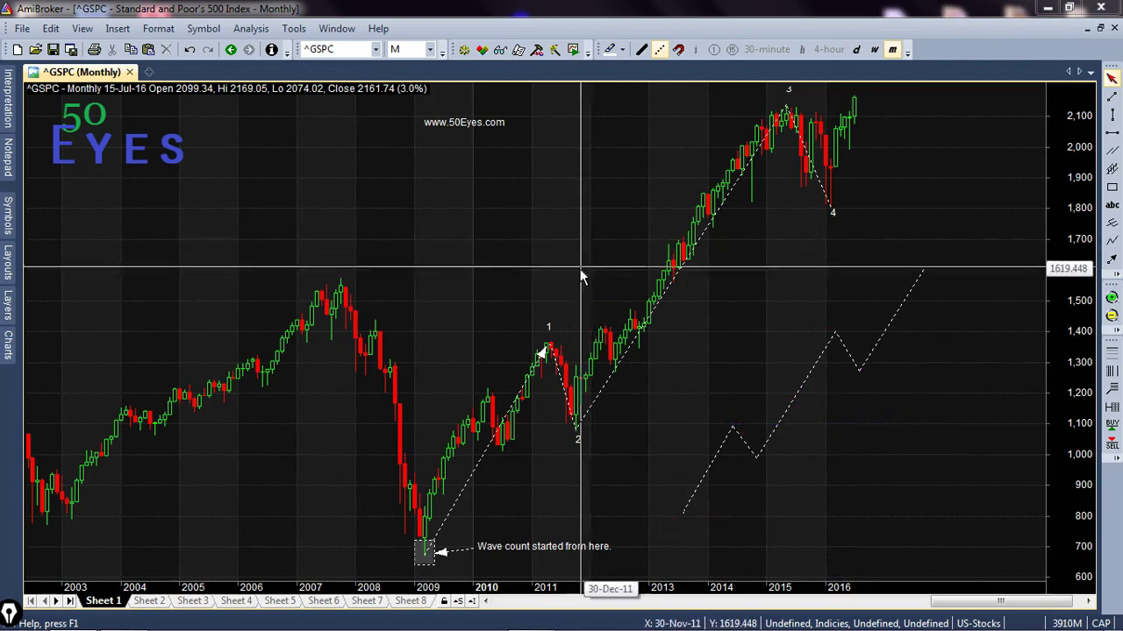
key("ctrl")
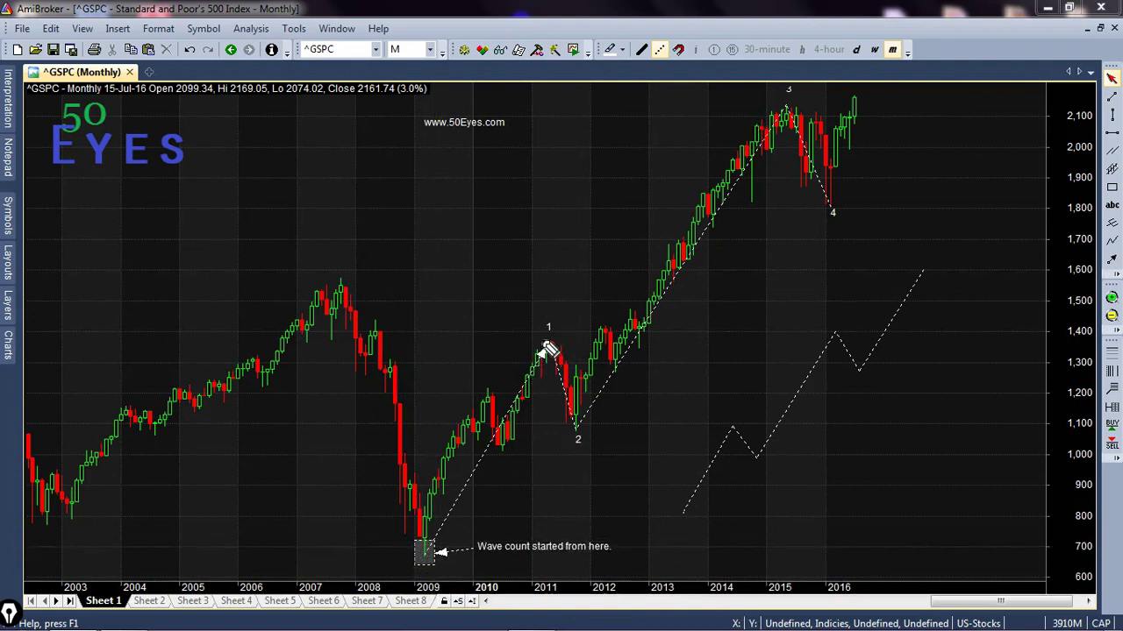
left_click_drag(550, 333, 547, 337)
left_click_drag(584, 426, 589, 421)
mouse_move(800, 107)
left_mouse_down()
mouse_move(796, 87)
mouse_move(799, 100)
left_mouse_up()
left_click_drag(850, 219, 831, 210)
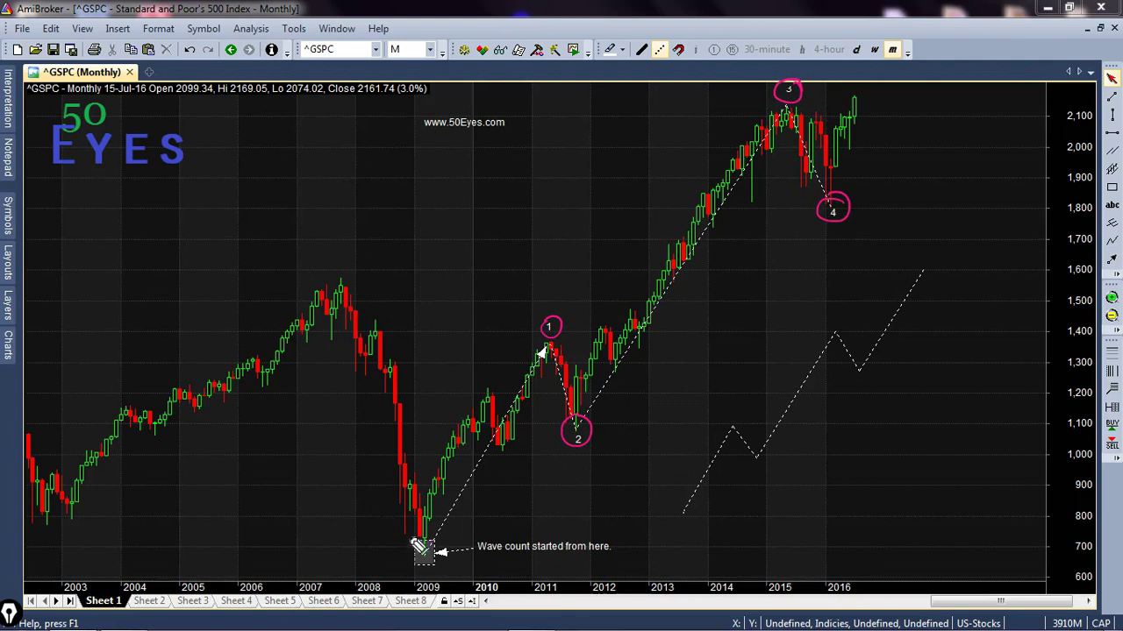
- Circle the 2009 low where the wave count starts
middle_click(429, 557)
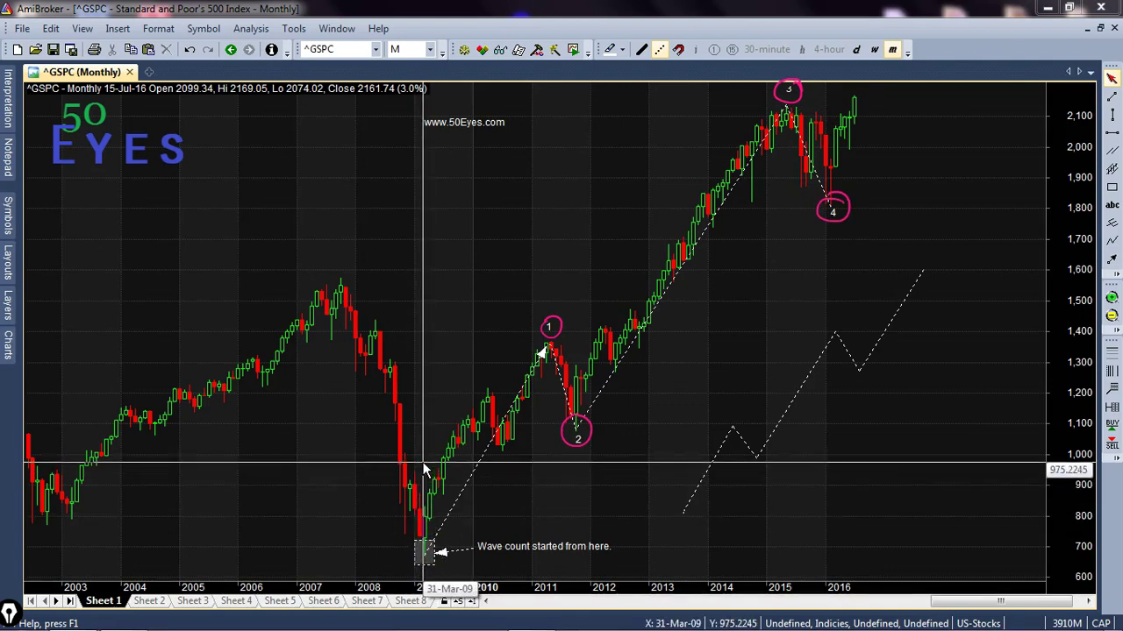
mouse_move(424, 471)
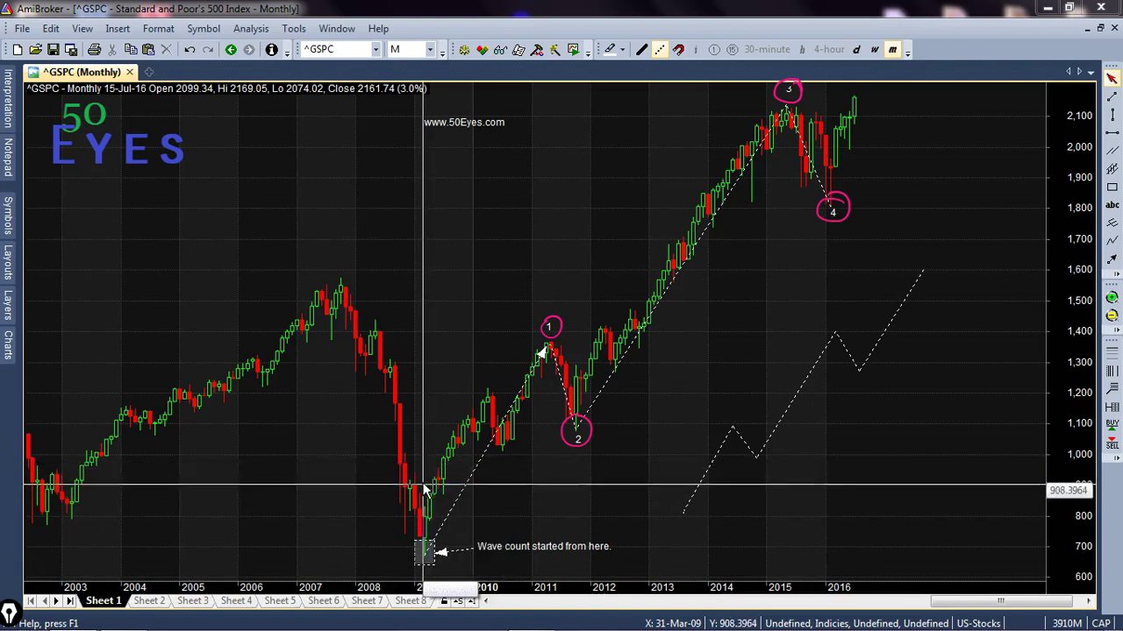
key("ctrl")
left_click_drag(427, 538, 430, 539)
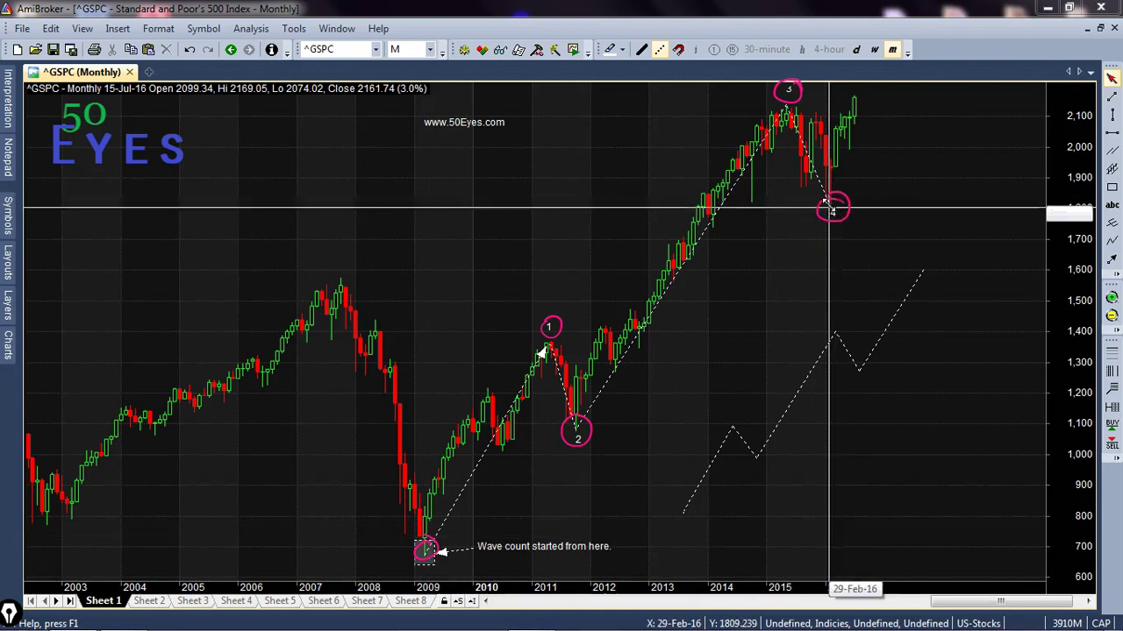
mouse_move(831, 232)
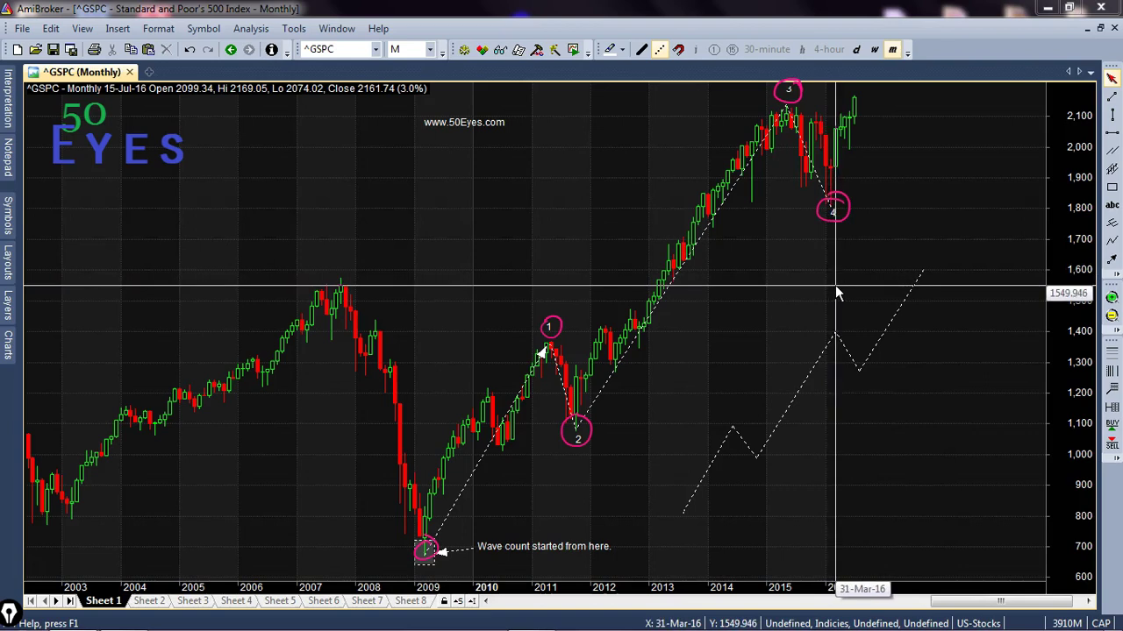
mouse_move(837, 293)
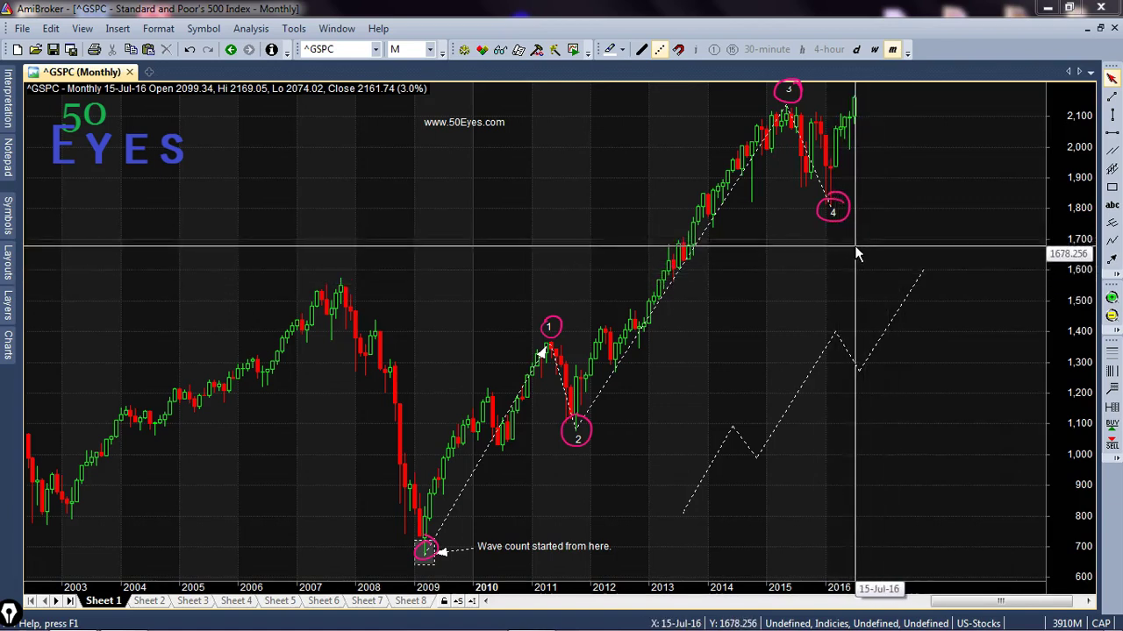
key("ctrl")
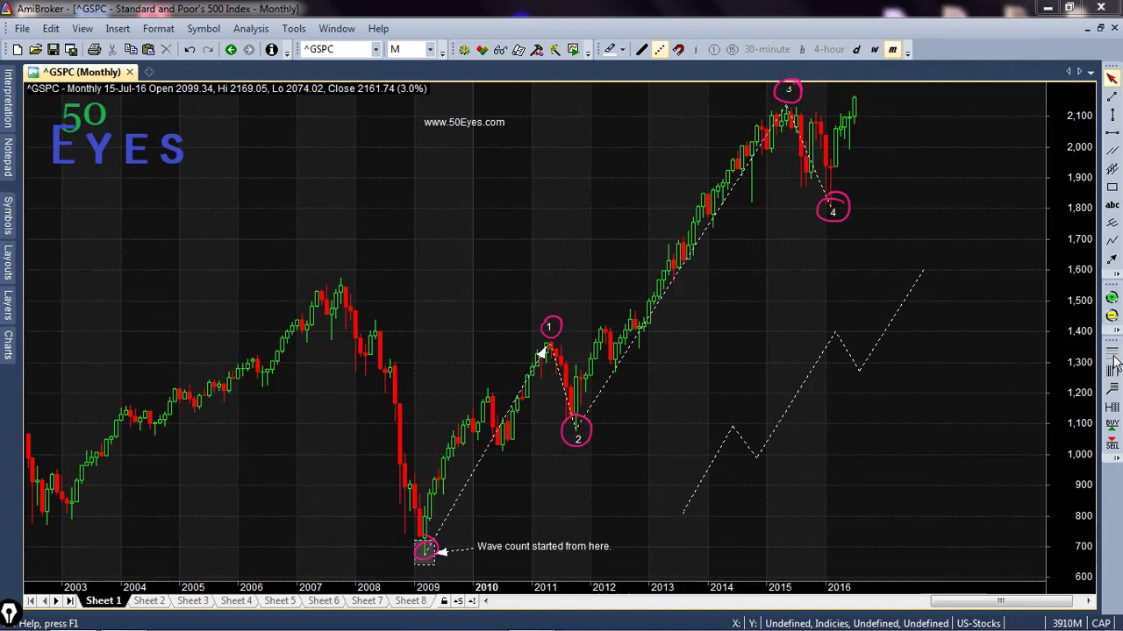
- Start a channel from the 2009 low and add a Fibonacci projection from the Wave 4 low
left_click(1109, 392)
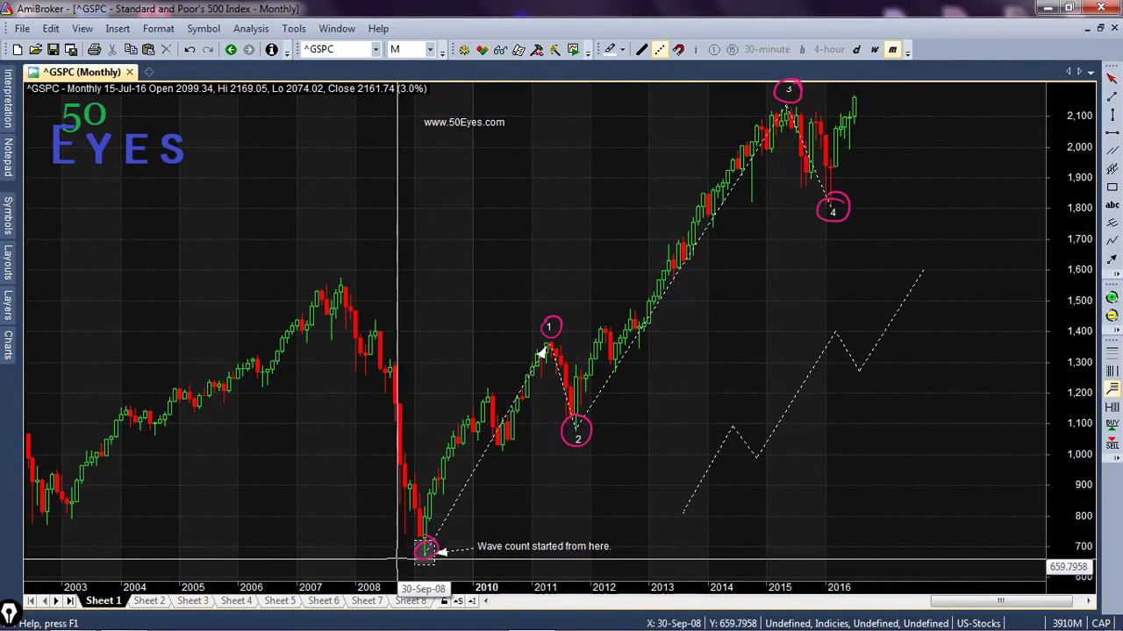
mouse_move(397, 556)
left_mouse_down()
mouse_move(727, 143)
mouse_move(742, 107)
left_mouse_up()
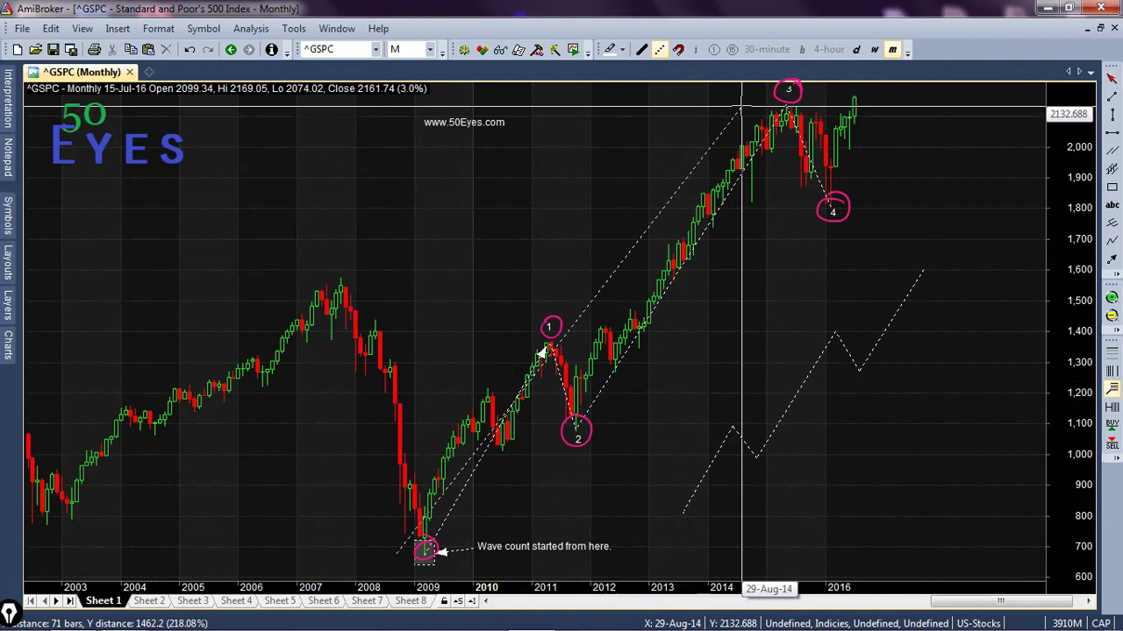
left_click(893, 208)
left_click_drag(1062, 219, 1062, 409)
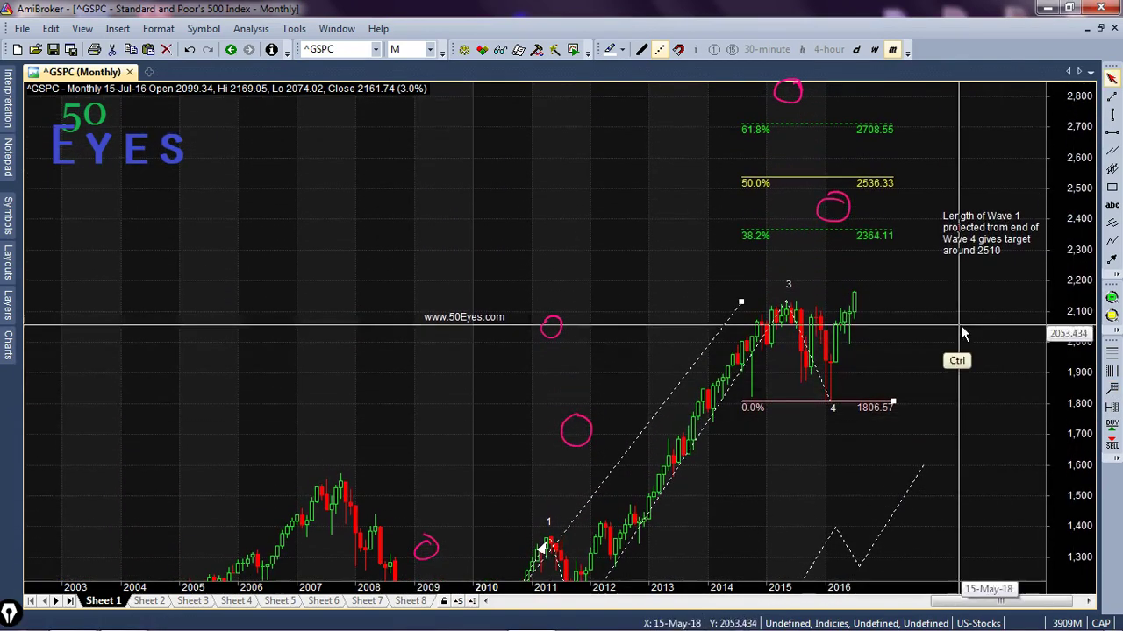
- Underline the 38.2%, 50.0% and 61.8% targets in pink, then rescale prices so all waves fit
key("ctrl")
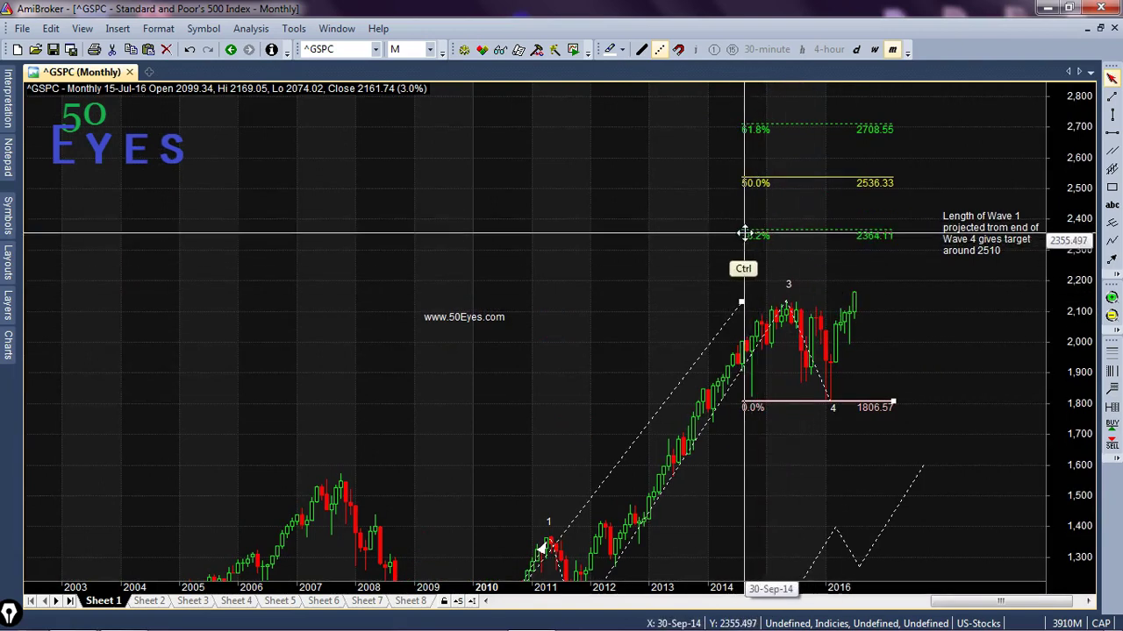
mouse_move(775, 229)
left_mouse_down()
mouse_move(757, 242)
mouse_move(769, 252)
left_mouse_up()
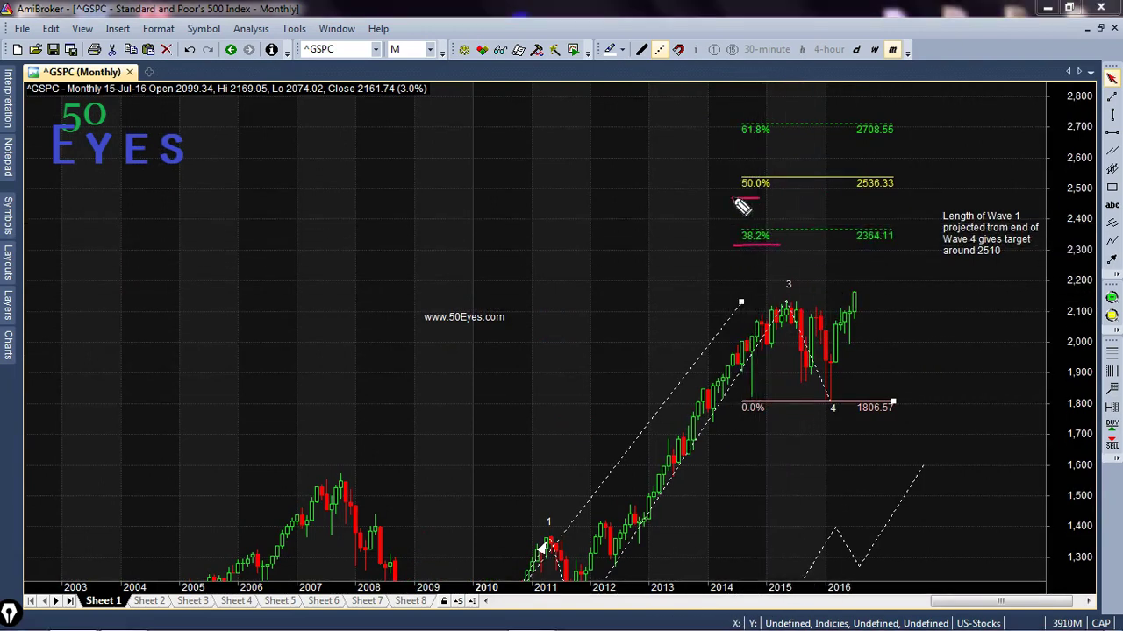
left_click_drag(749, 152, 768, 149)
left_click(788, 289)
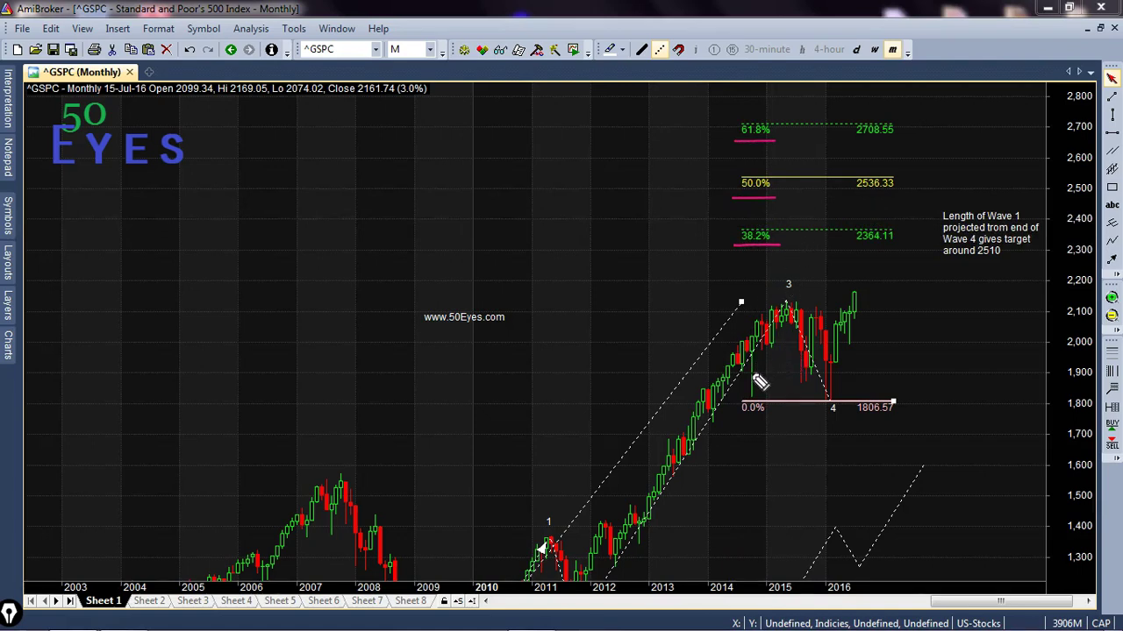
key("ctrl")
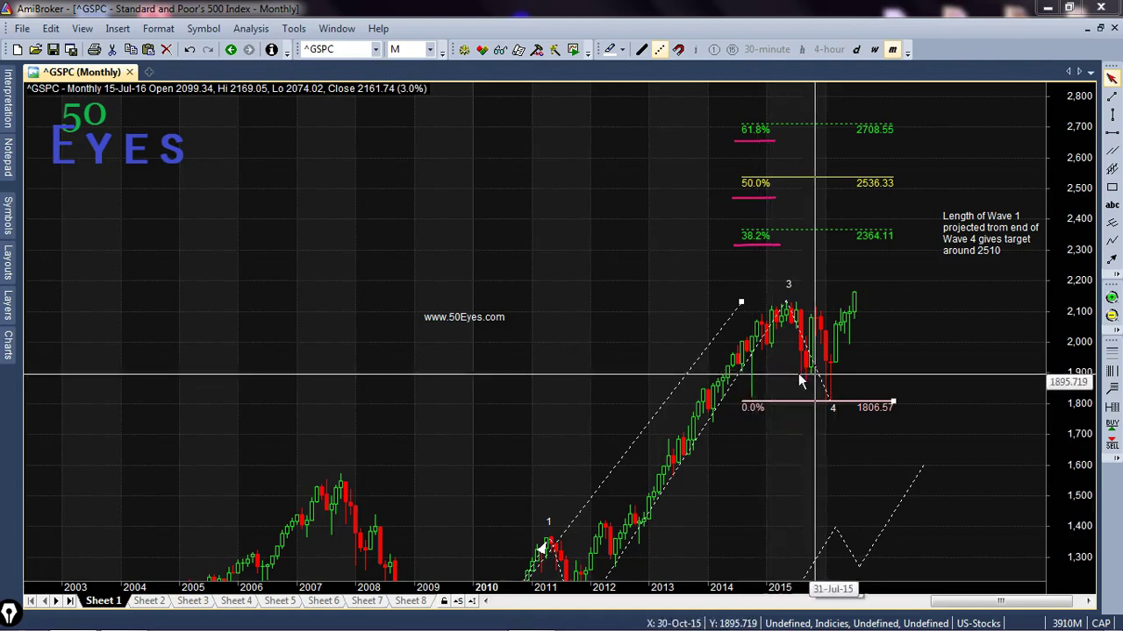
left_click_drag(1020, 394, 1068, 190)
left_click_drag(1068, 232, 1058, 396)
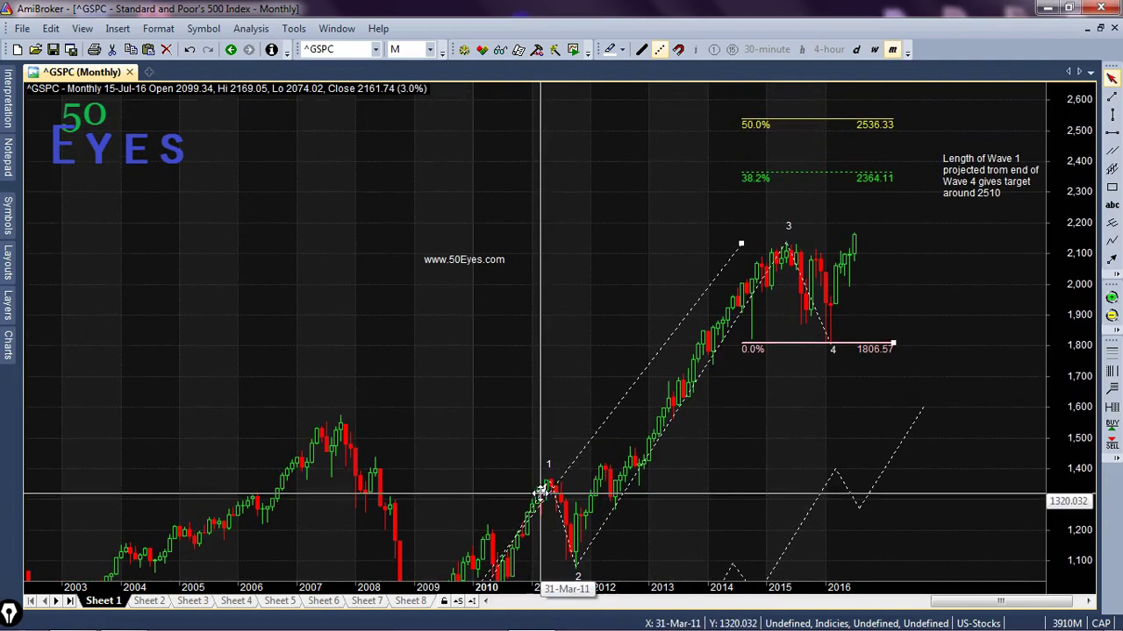
- Draw an arrow from the Wave 4 low to about 2500, handwriting '2500-T' and underlining 2536.33
left_click_drag(950, 163, 947, 145)
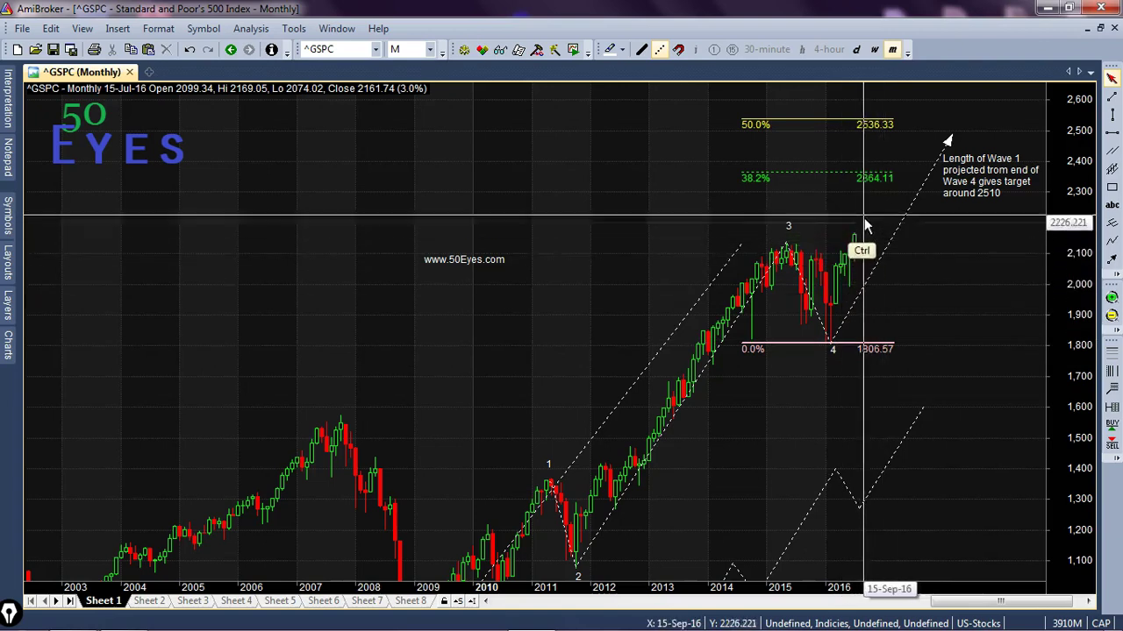
mouse_move(943, 142)
left_mouse_down()
mouse_move(980, 136)
mouse_move(958, 128)
mouse_move(989, 130)
left_mouse_up()
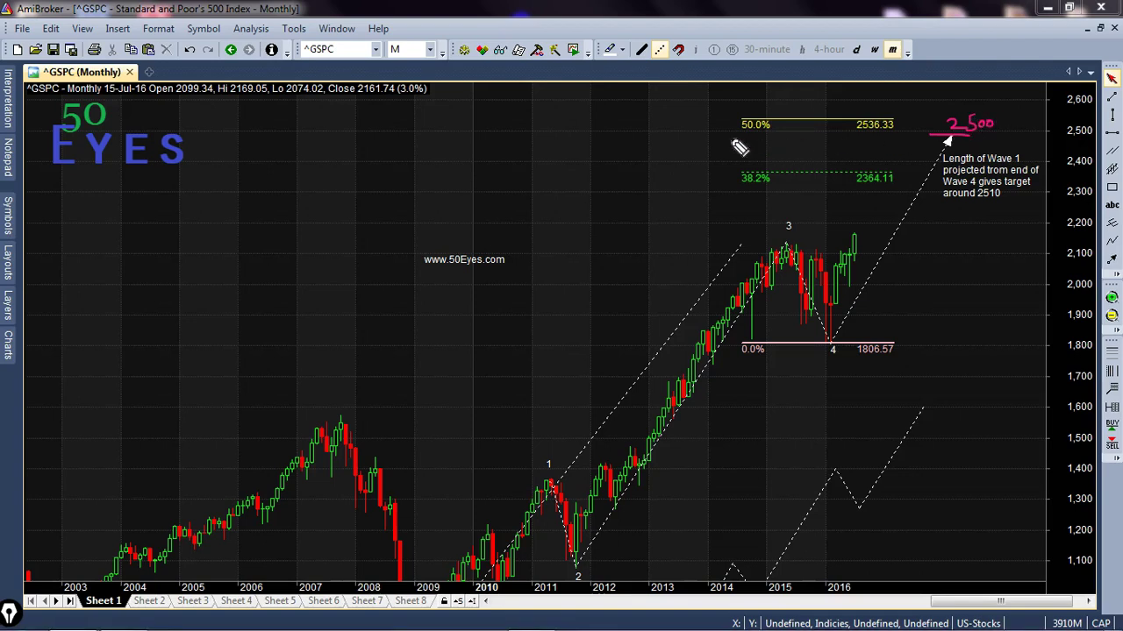
left_click_drag(760, 142, 752, 138)
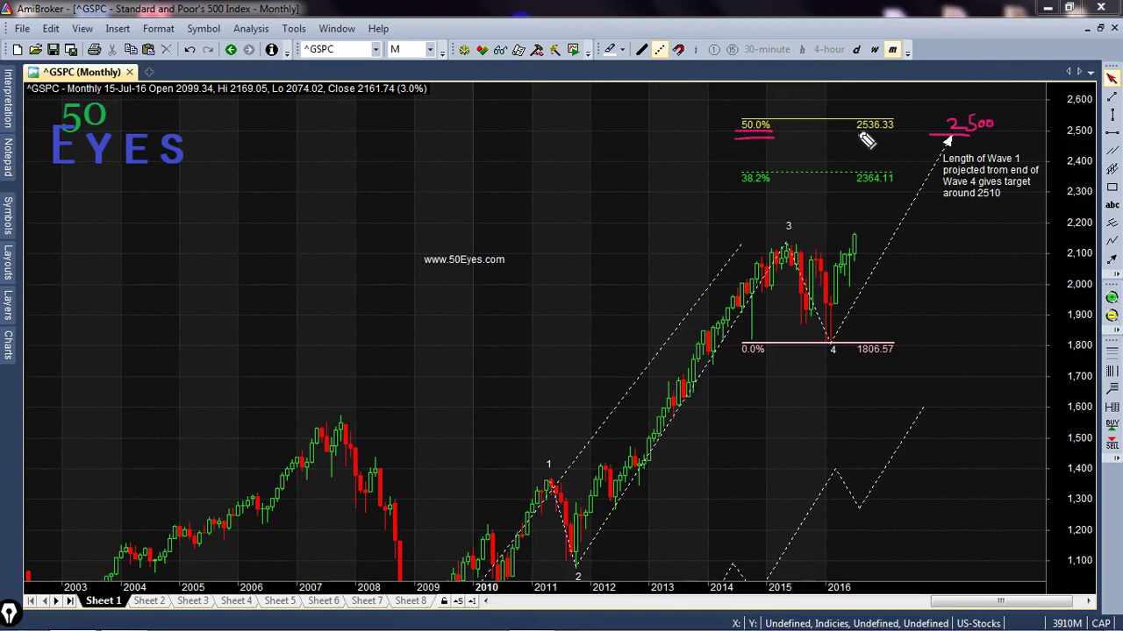
left_click_drag(861, 141, 974, 136)
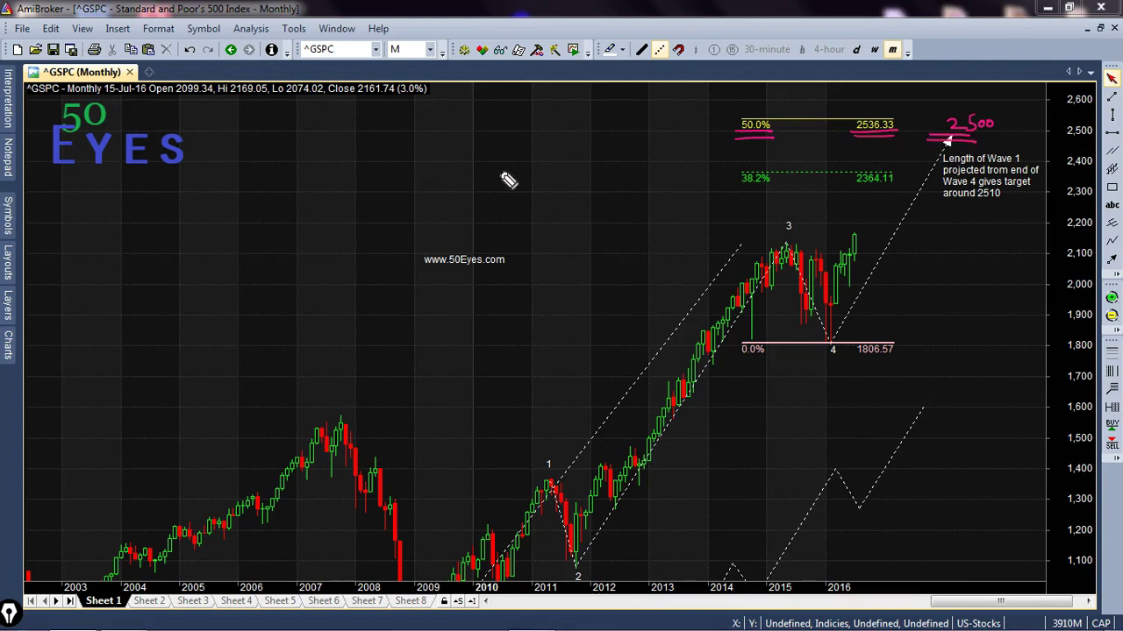
left_click_drag(517, 209, 614, 226)
left_click_drag(586, 235, 605, 231)
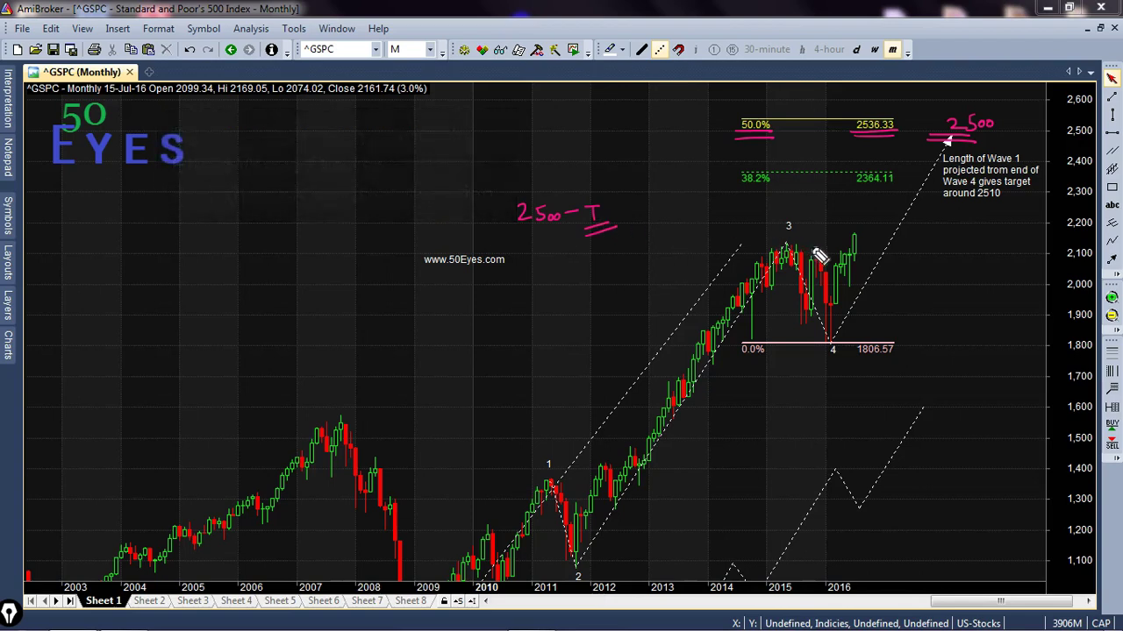
key("ctrl")
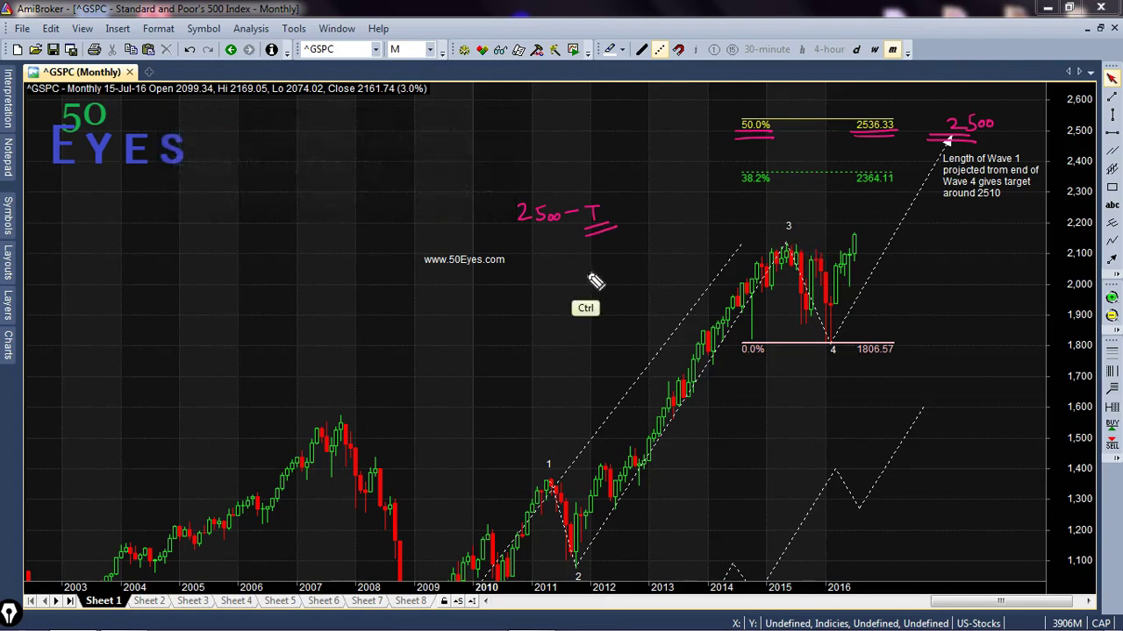
key("e")
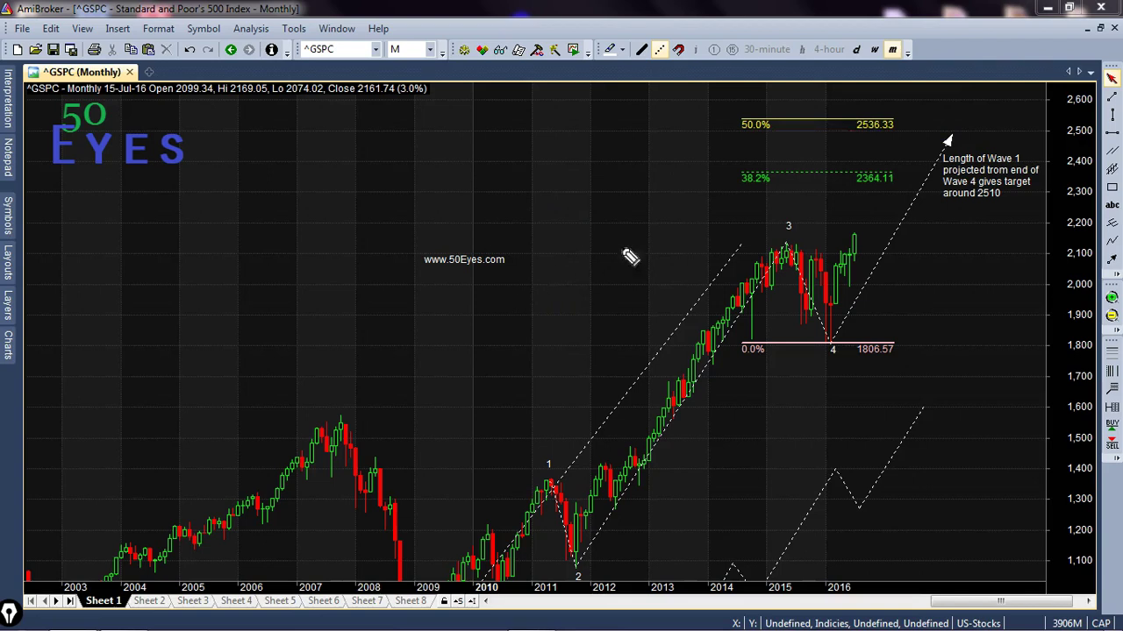
key("Escape")
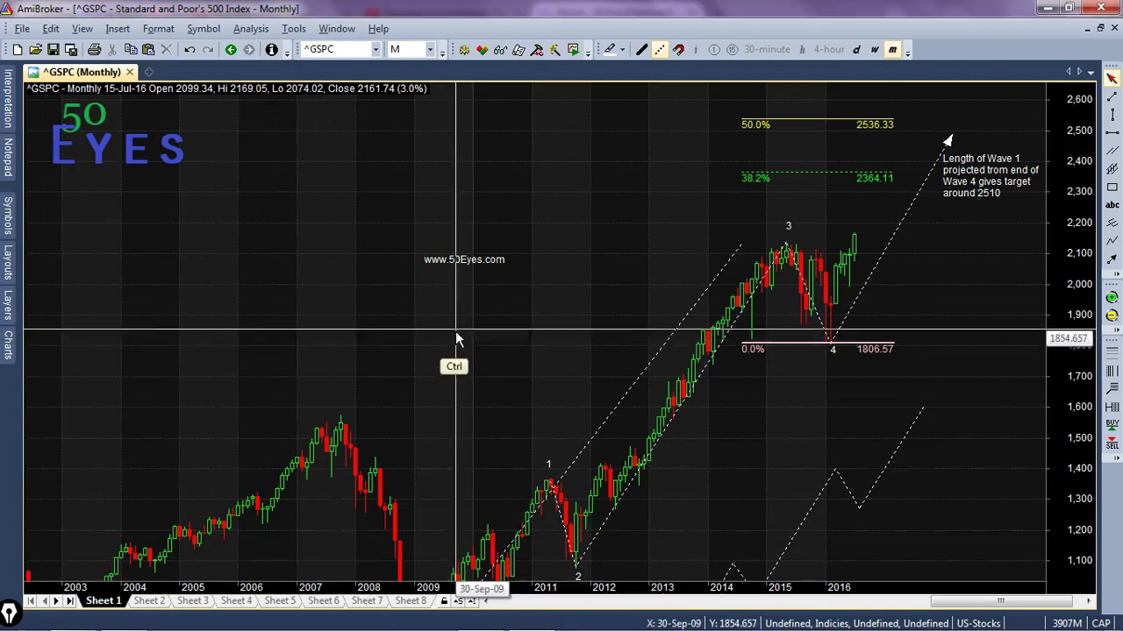
key("ctrl+2")
left_click_drag(425, 269, 488, 269)
key("ctrl+z")
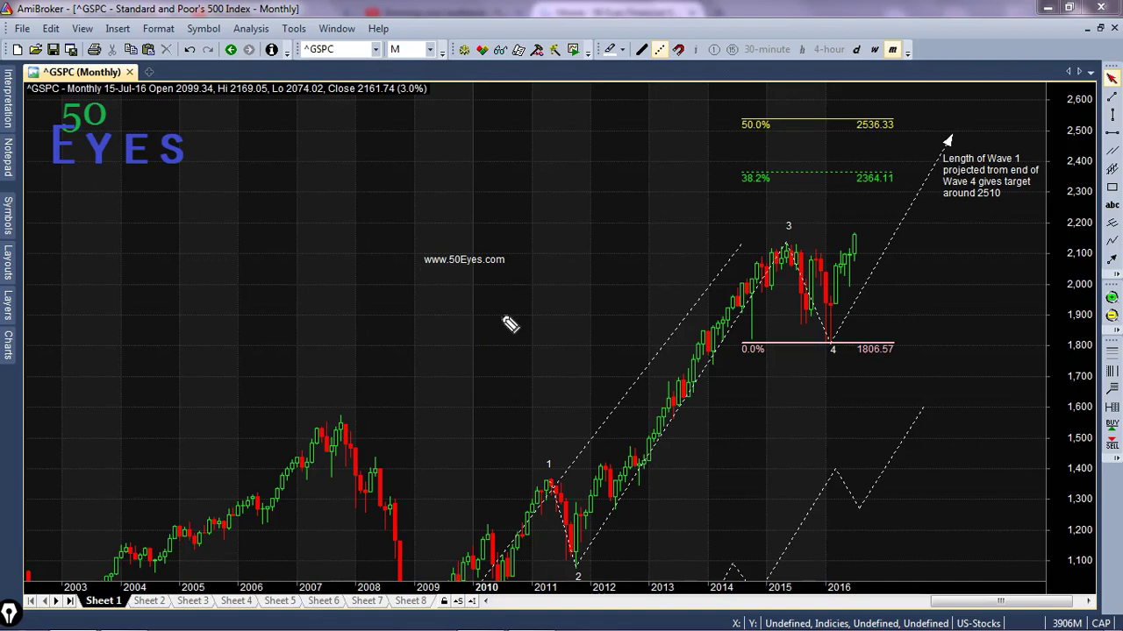
- Switch to Firefox and open the 'Long term Forecast of S&P 500' post from Recent Posts
key("alt+Tab")
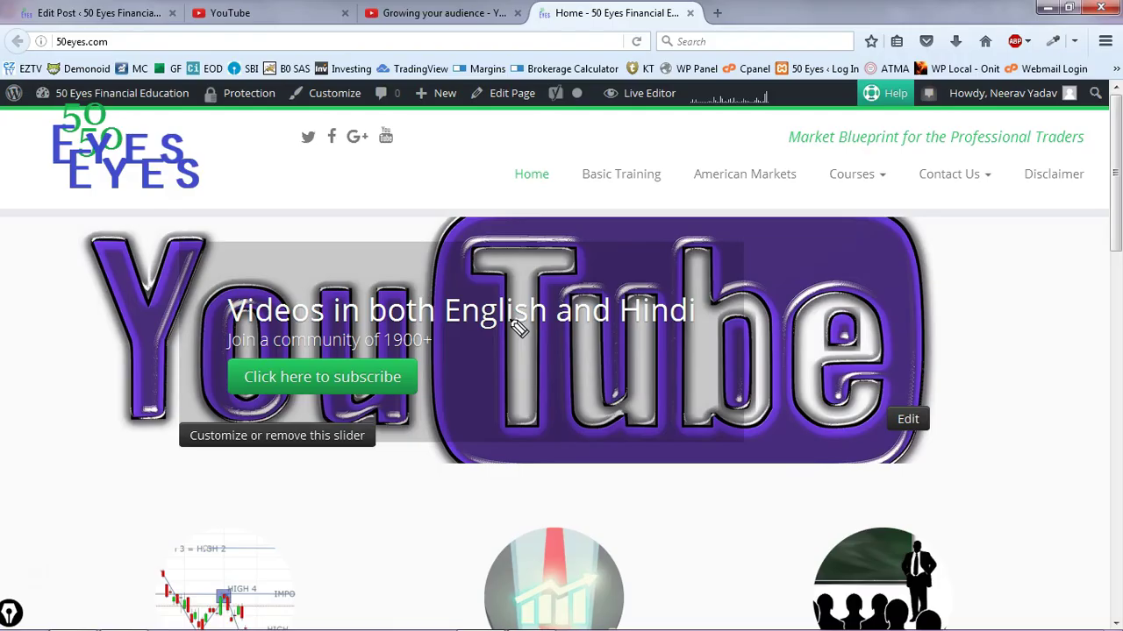
key("ctrl")
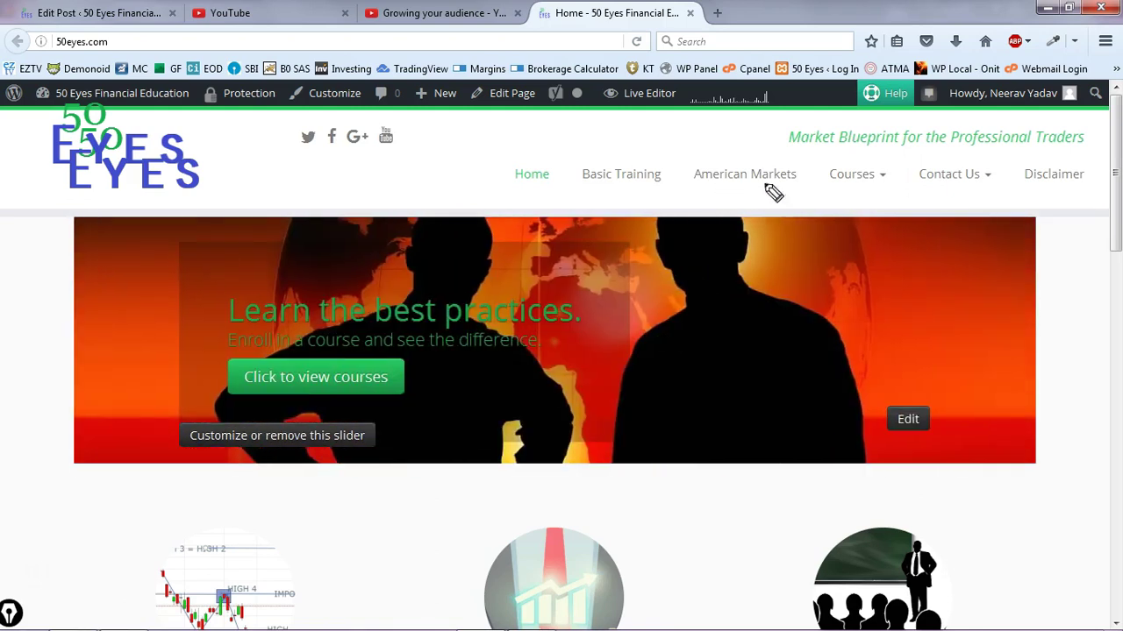
mouse_move(722, 188)
left_mouse_down()
mouse_move(770, 200)
mouse_move(713, 192)
left_mouse_up()
key("ctrl")
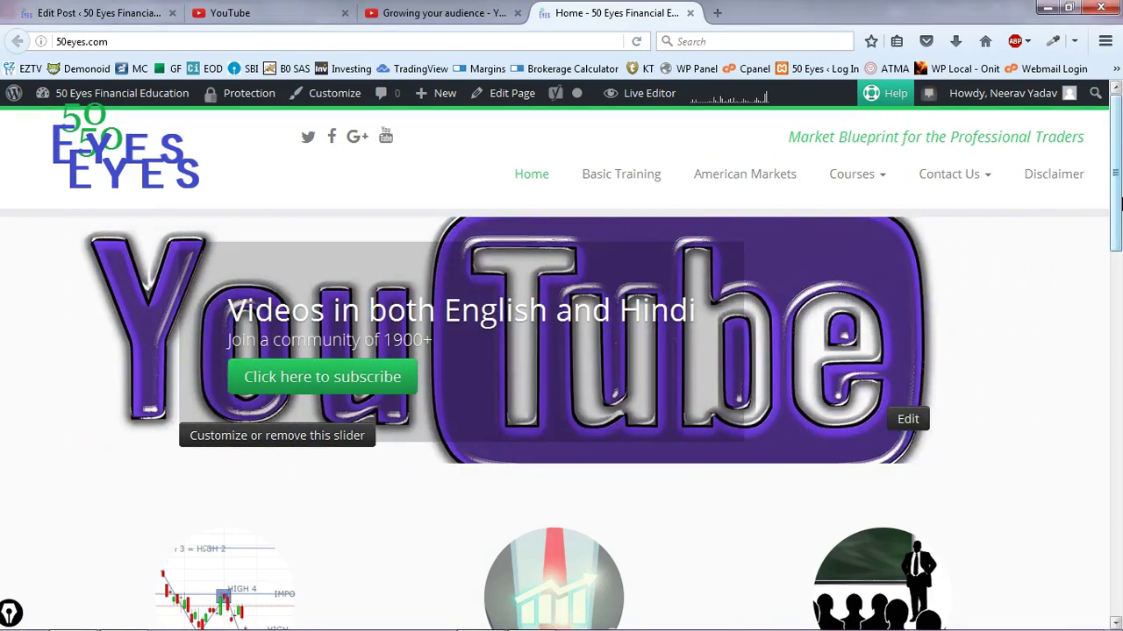
scroll(1096, 421, "down", 10)
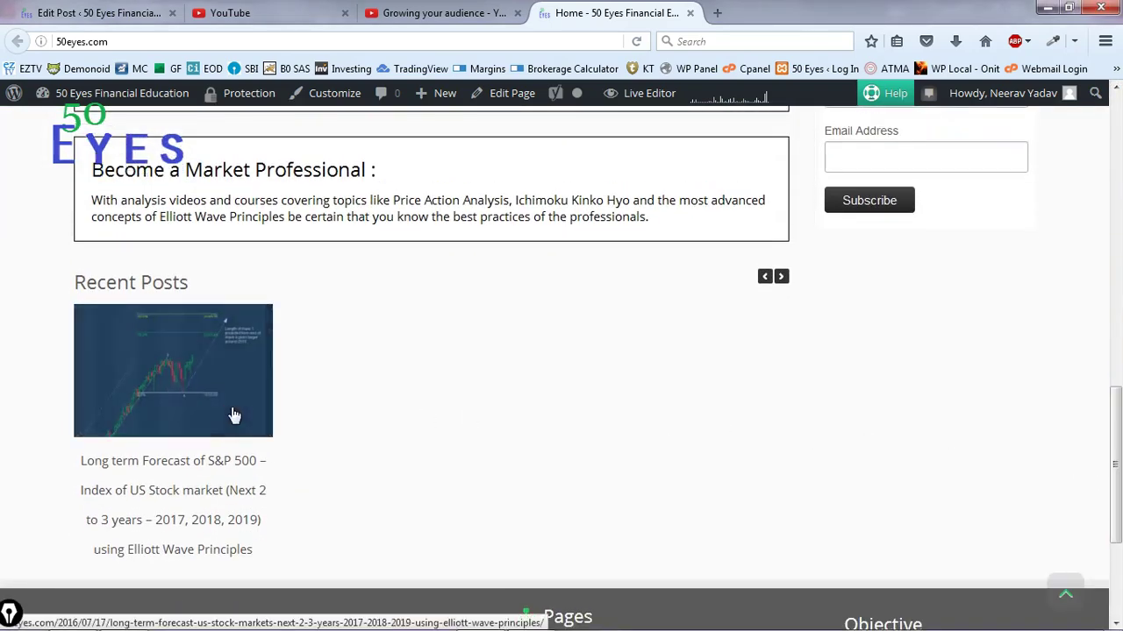
left_click(227, 395)
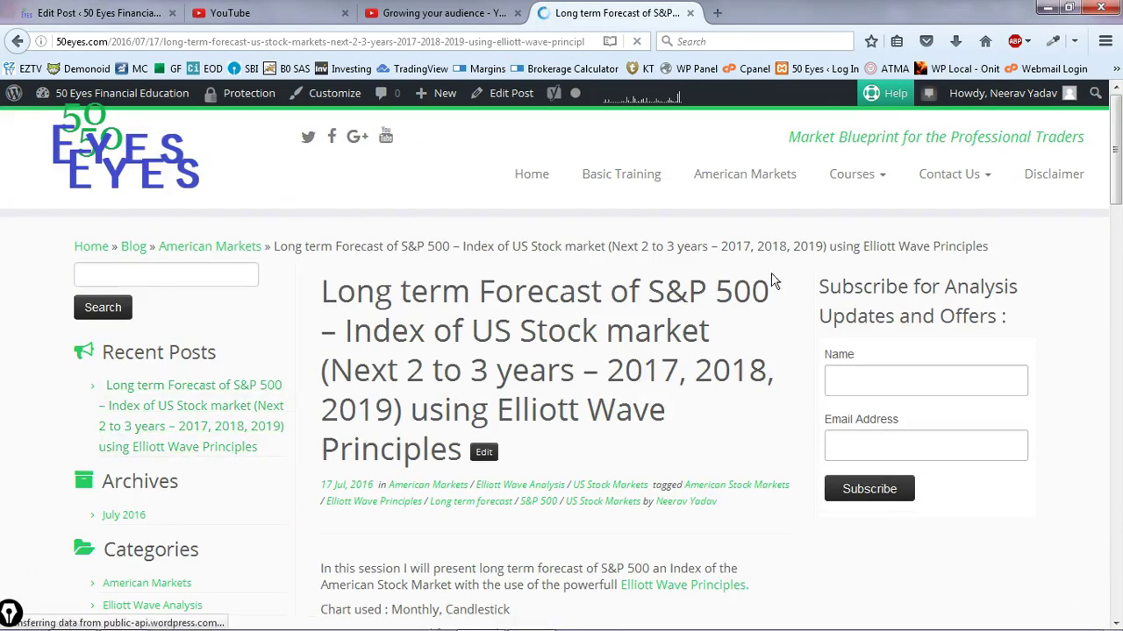
mouse_move(1117, 187)
left_mouse_down()
mouse_move(1119, 233)
mouse_move(1119, 180)
left_mouse_up()
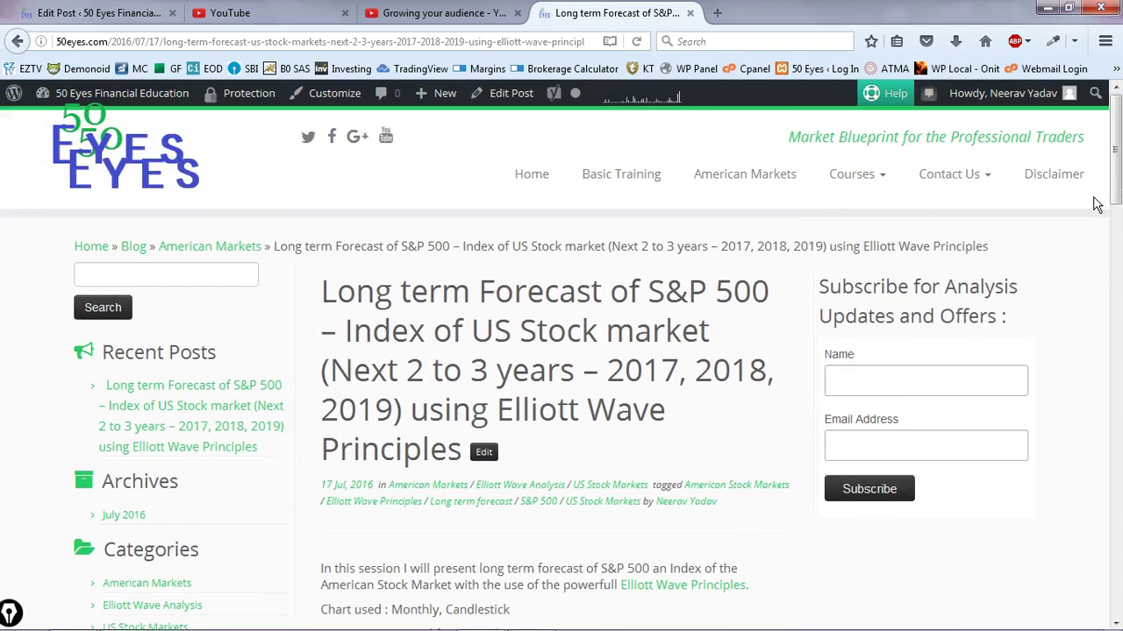